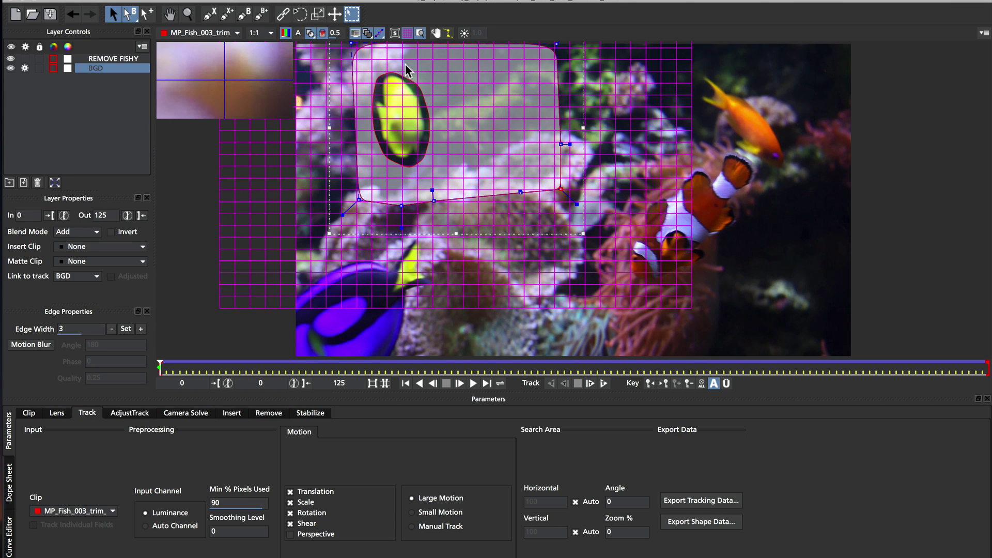
Hide the grid overlay on the tracked surface.
left_click(408, 32)
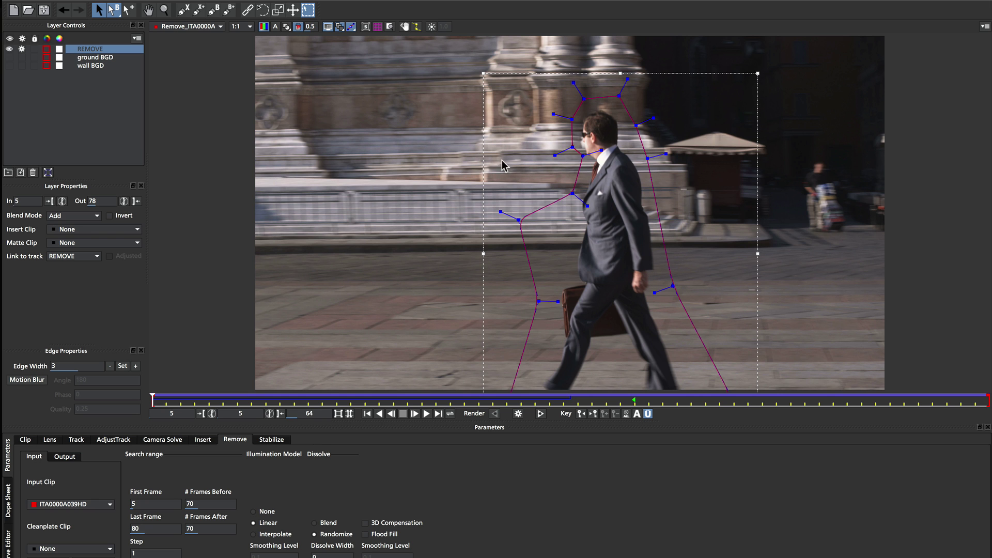
Play the clip forward and watch the REMOVE spline follow the walking businessman.
key("space")
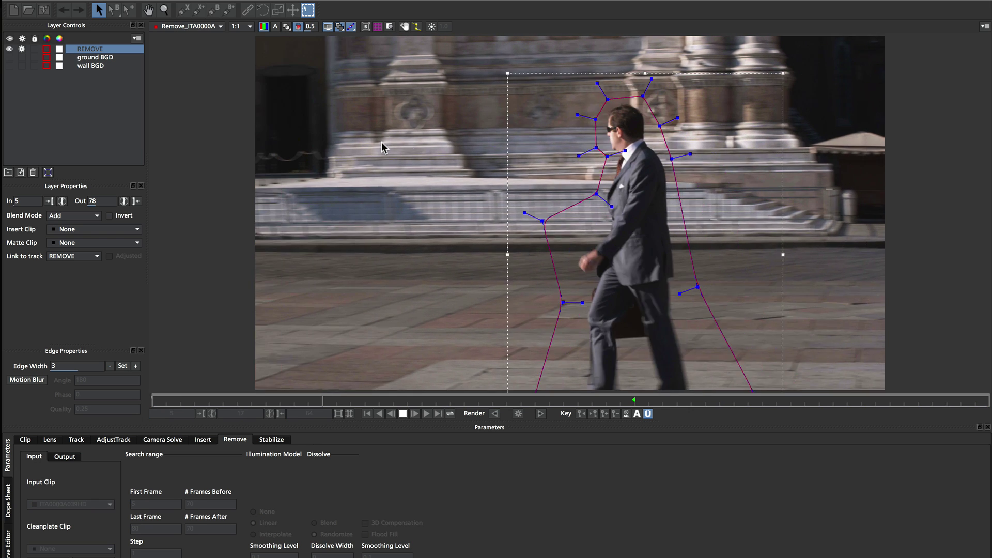
key("space")
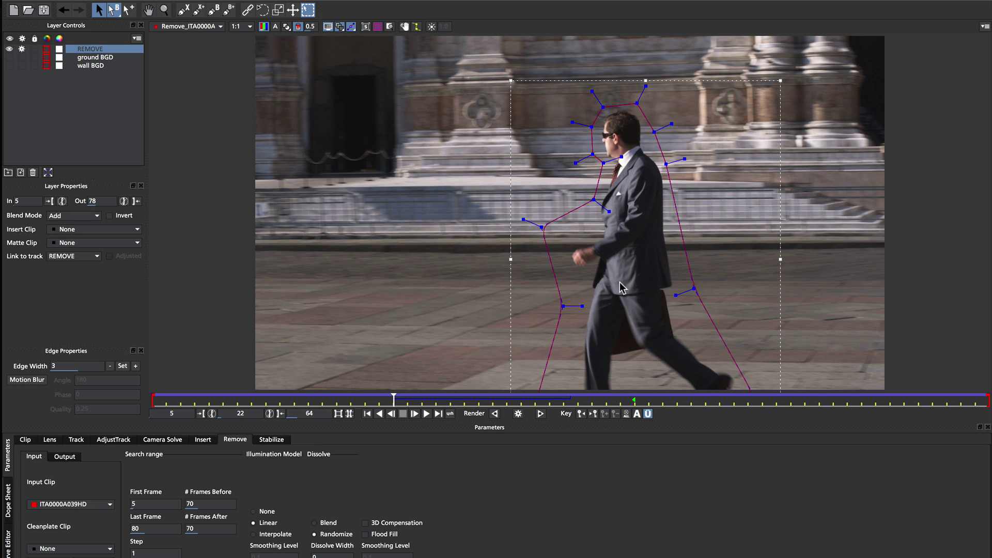
key("space")
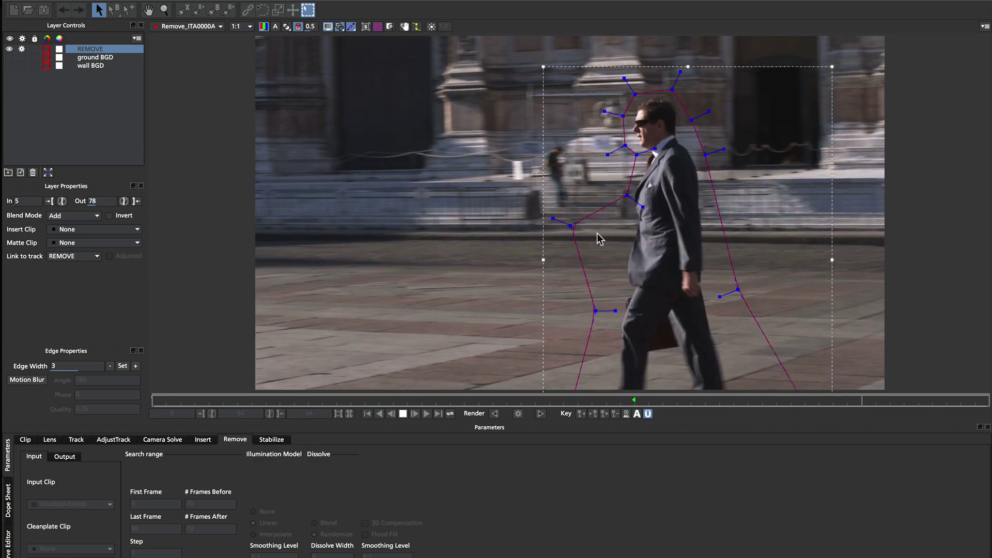
Stop playback, show the REMOVE mesh, and display the ground BGD layer's filled matte.
key("space")
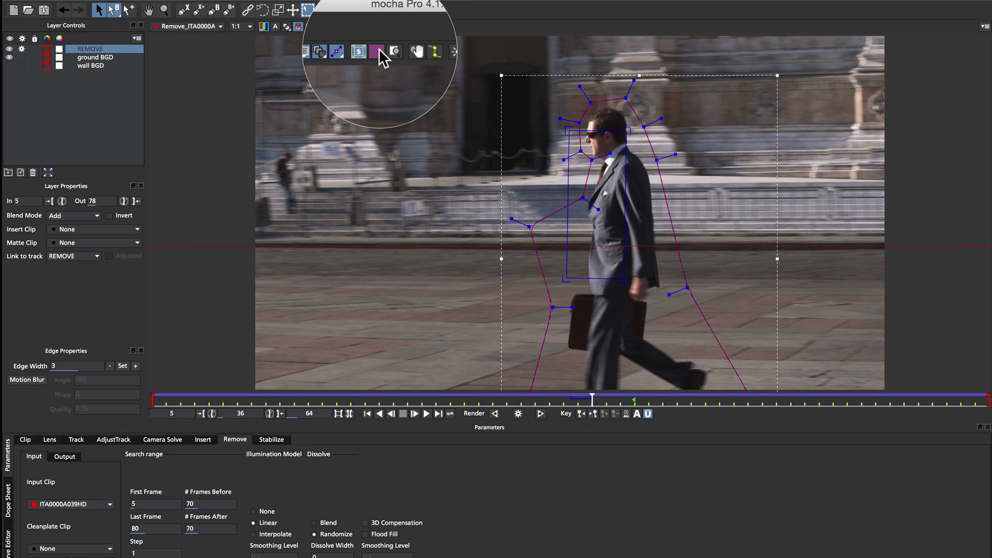
left_click(379, 26)
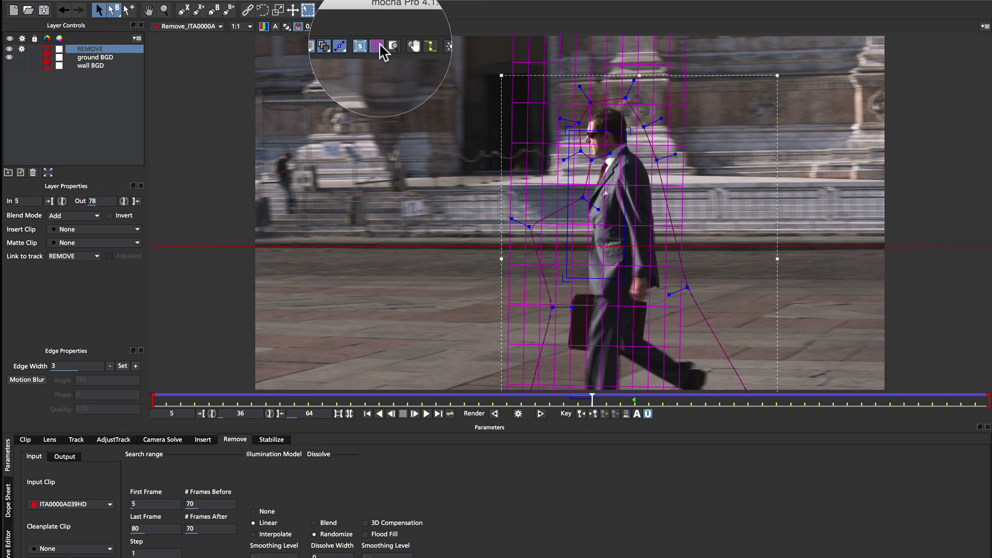
left_click(114, 57)
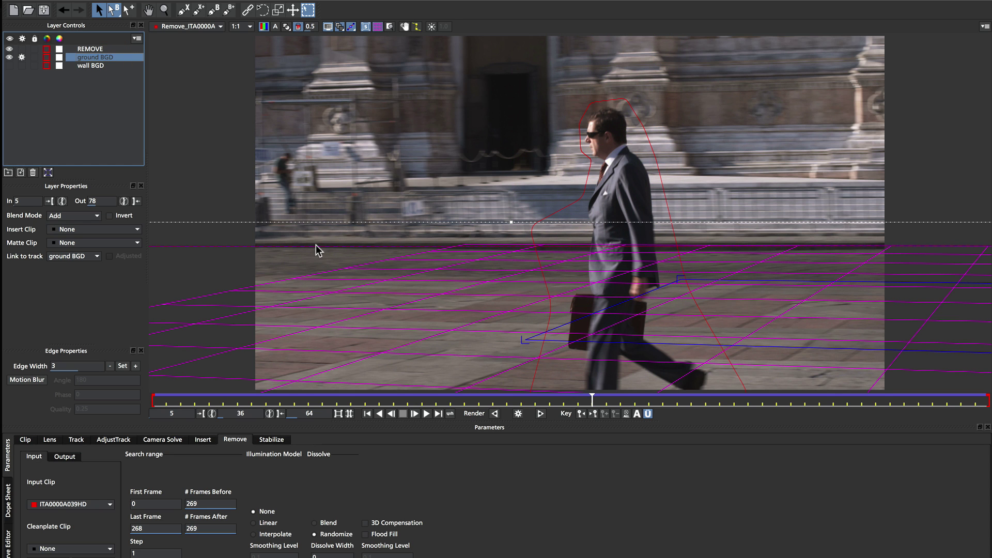
left_click(289, 25)
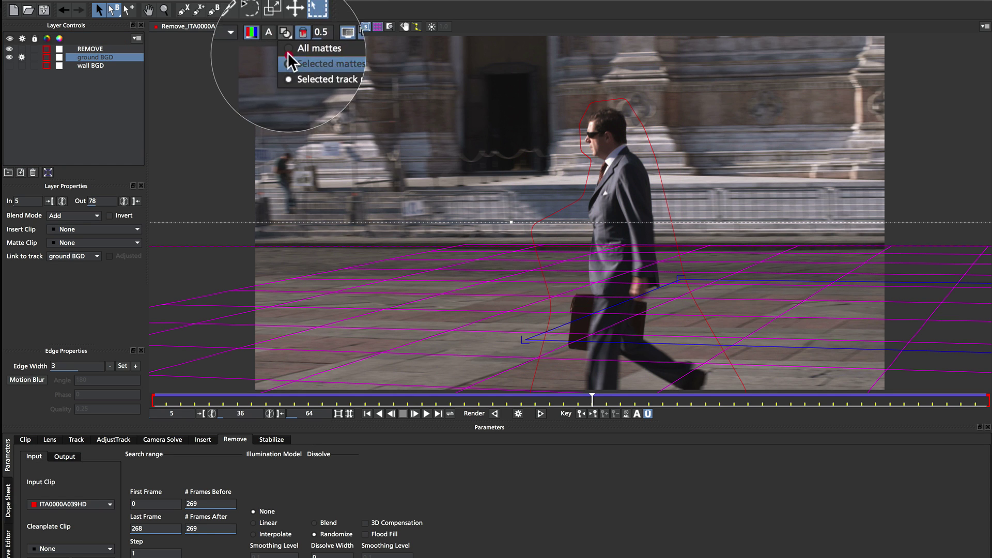
left_click(286, 27)
Play through and scrub to frame 64 to confirm the ground matte stays on the pavement.
key("space")
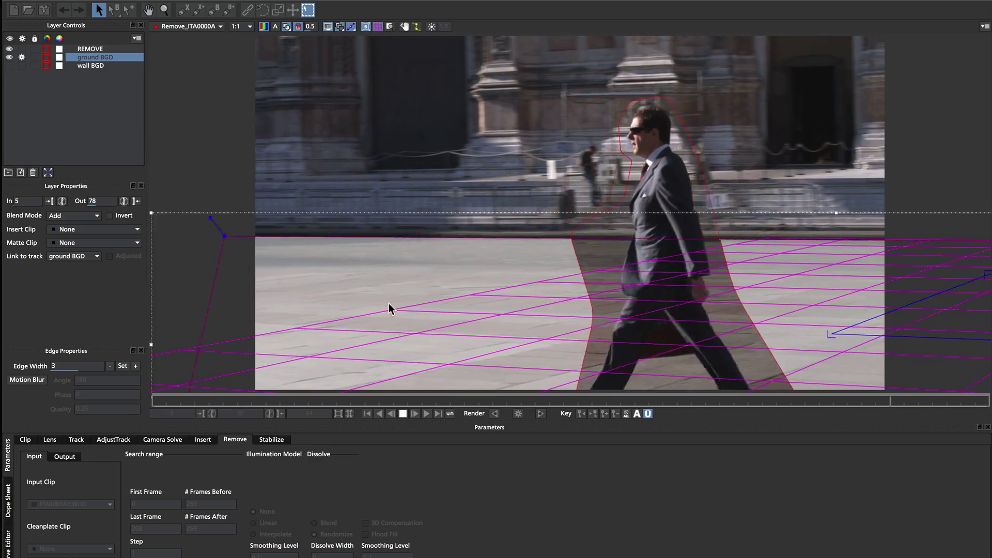
key("space")
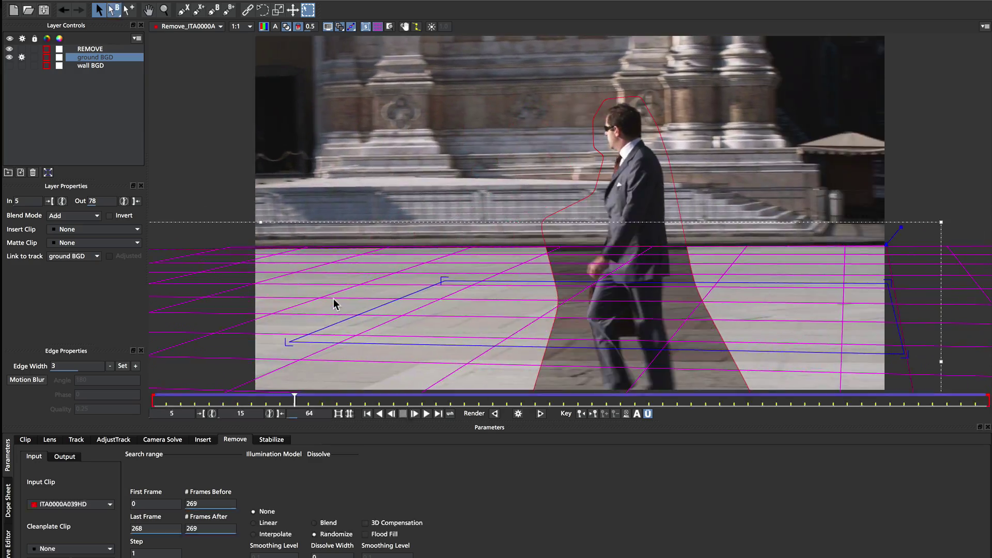
left_click_drag(295, 400, 988, 400)
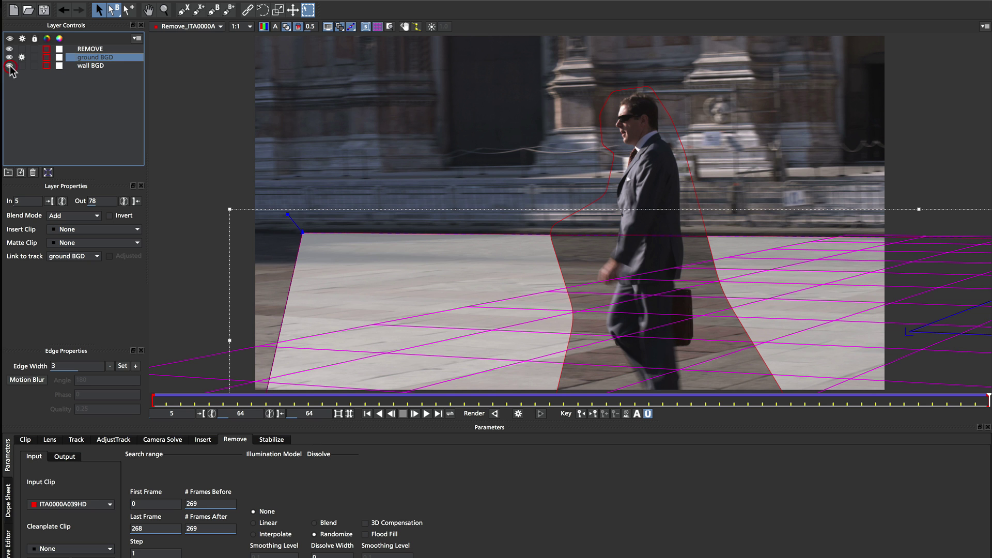
Play the wall BGD track against the facade, then reselect ground BGD.
left_click(84, 66)
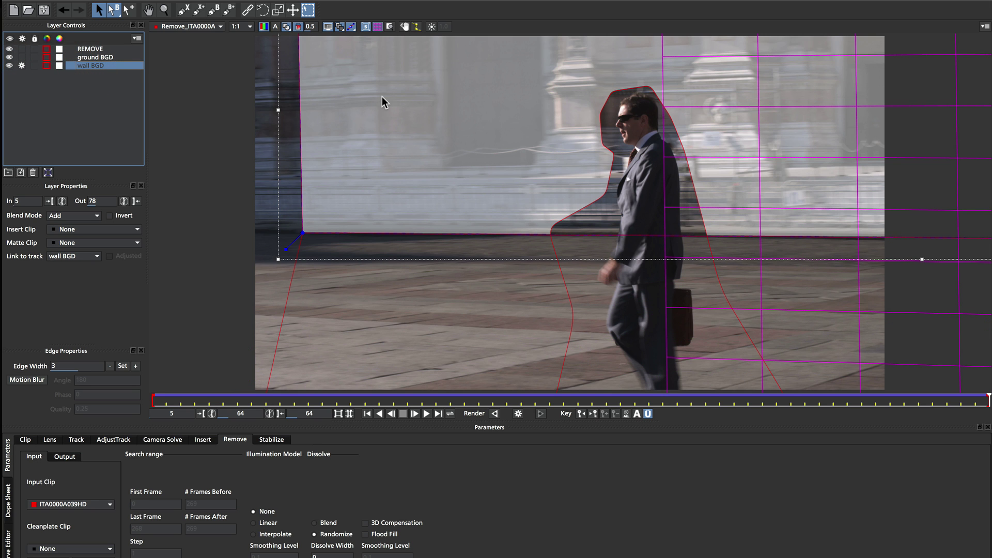
key("t")
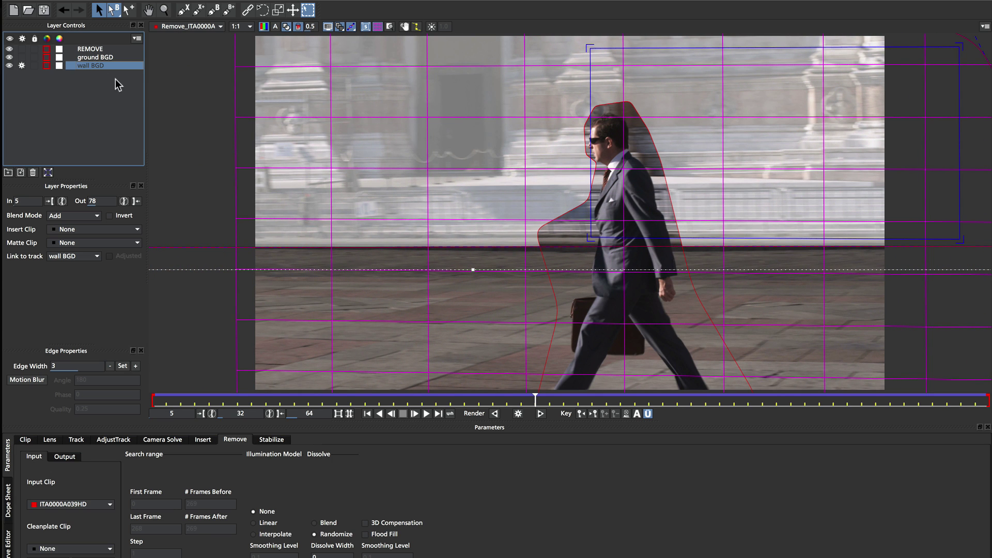
left_click(101, 55)
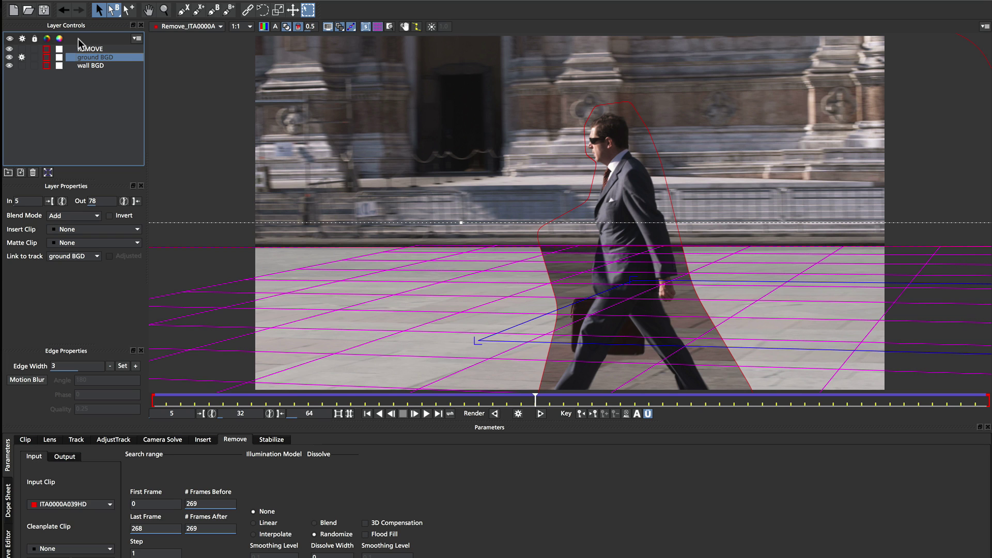
Hide the REMOVE layer's surface and grid, scrub back to frame 5, and select wall BGD.
left_click(90, 48)
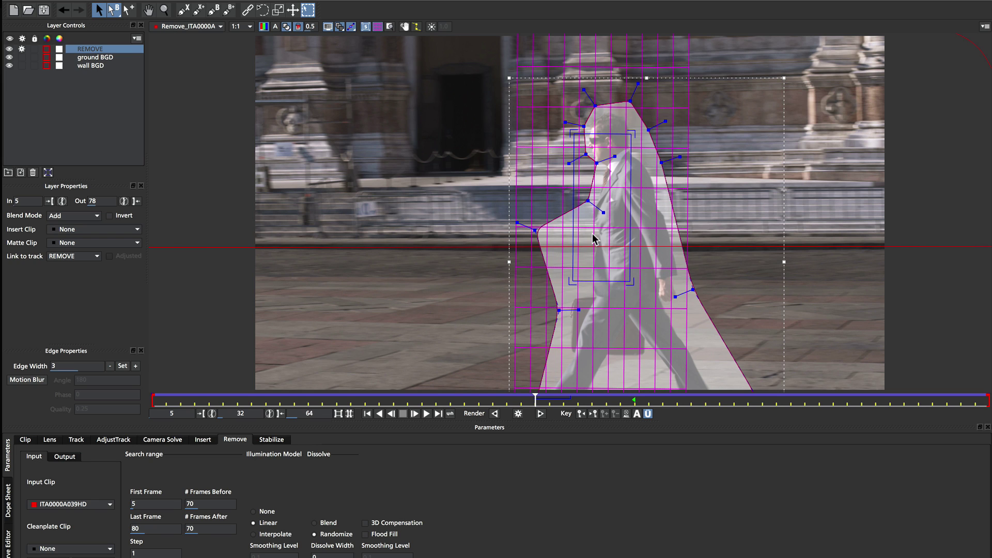
key("s")
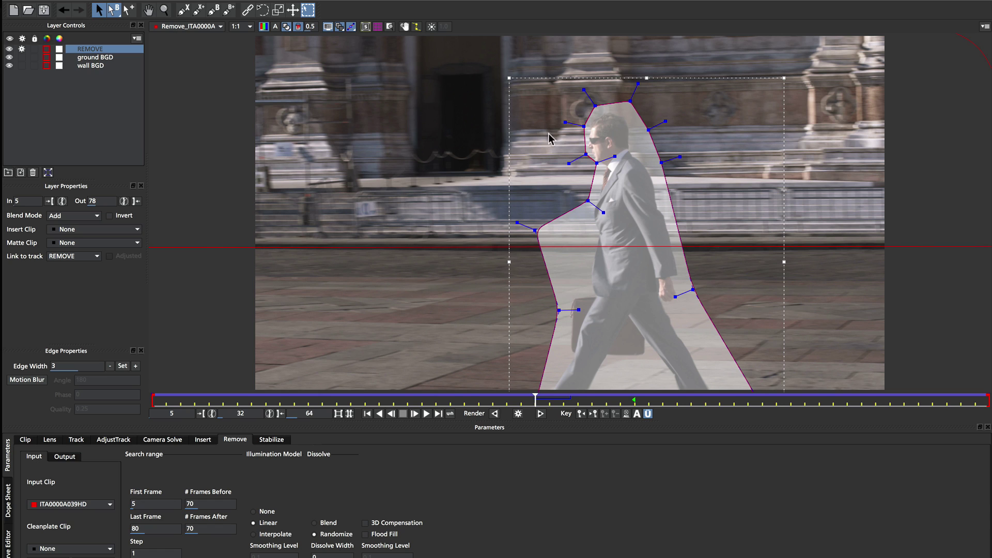
left_click_drag(533, 398, 130, 394)
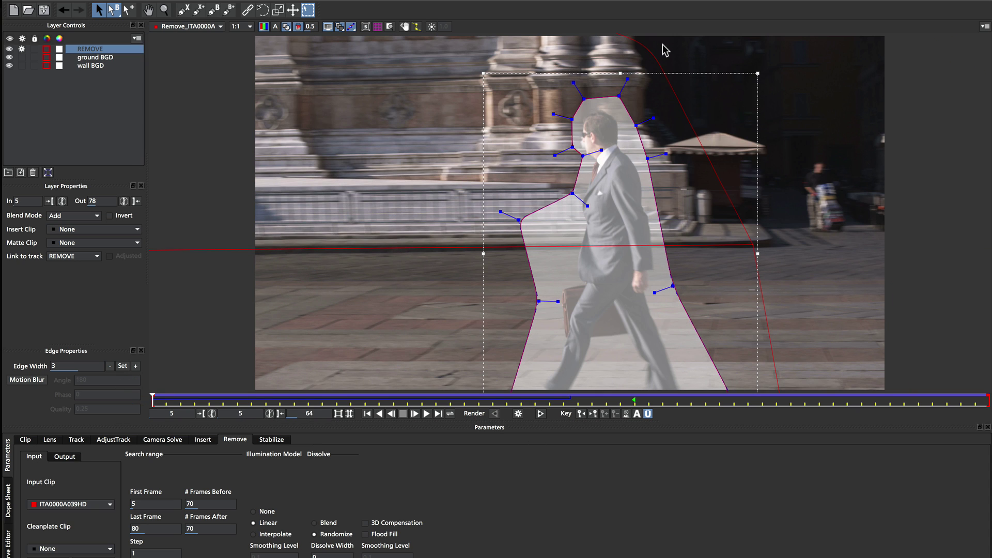
left_click(644, 50)
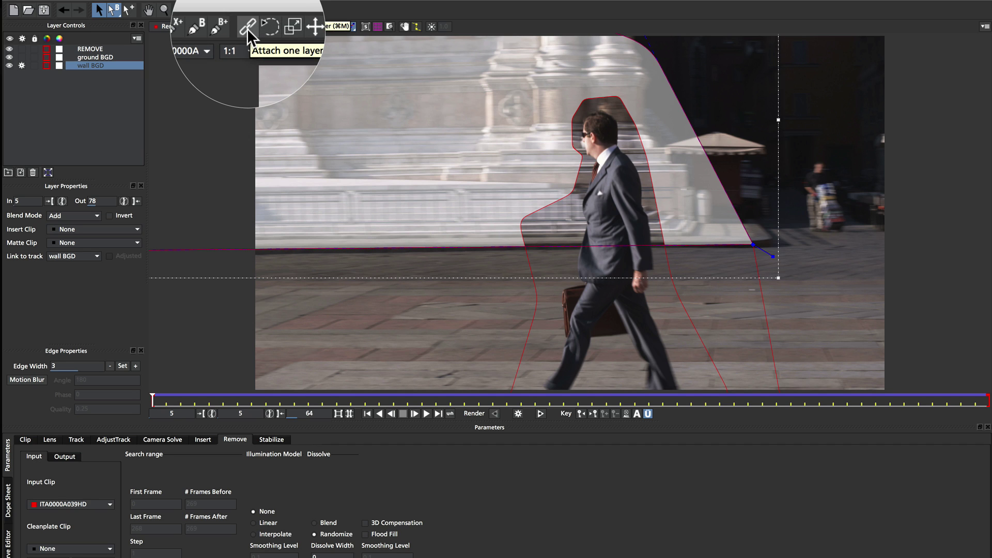
With Attach on, pin the wall's right corner at frame 5 and left corner at frame 64 to the ground edge.
left_click(248, 10)
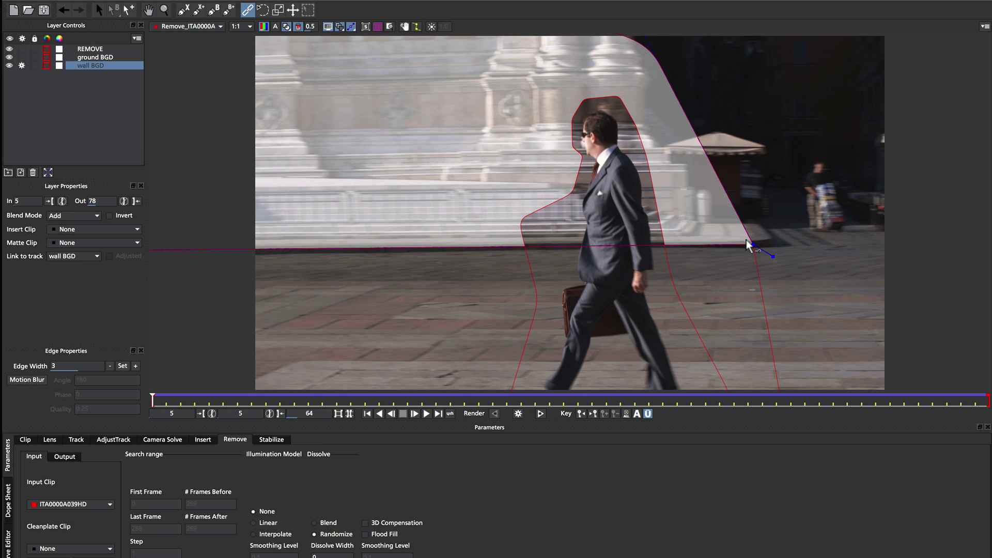
mouse_move(749, 245)
left_mouse_down()
mouse_move(759, 222)
mouse_move(744, 186)
mouse_move(762, 155)
mouse_move(751, 246)
left_mouse_up()
left_click_drag(152, 398, 988, 398)
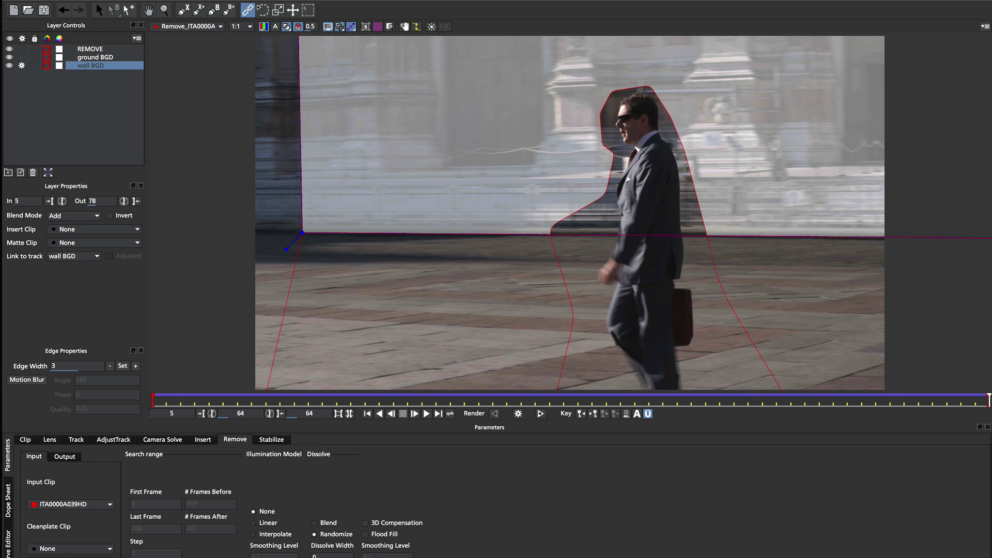
mouse_move(302, 233)
left_mouse_down()
mouse_move(293, 221)
mouse_move(317, 143)
mouse_move(293, 222)
left_mouse_up()
Switch between the ground BGD, wall BGD and REMOVE shapes to compare their fit, ending on ground BGD.
left_click(94, 58)
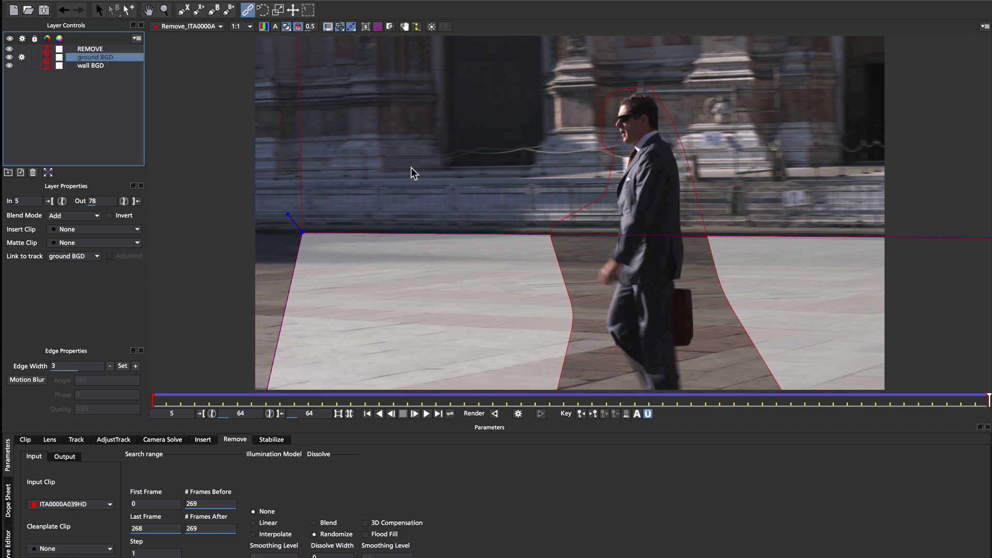
left_click(90, 66)
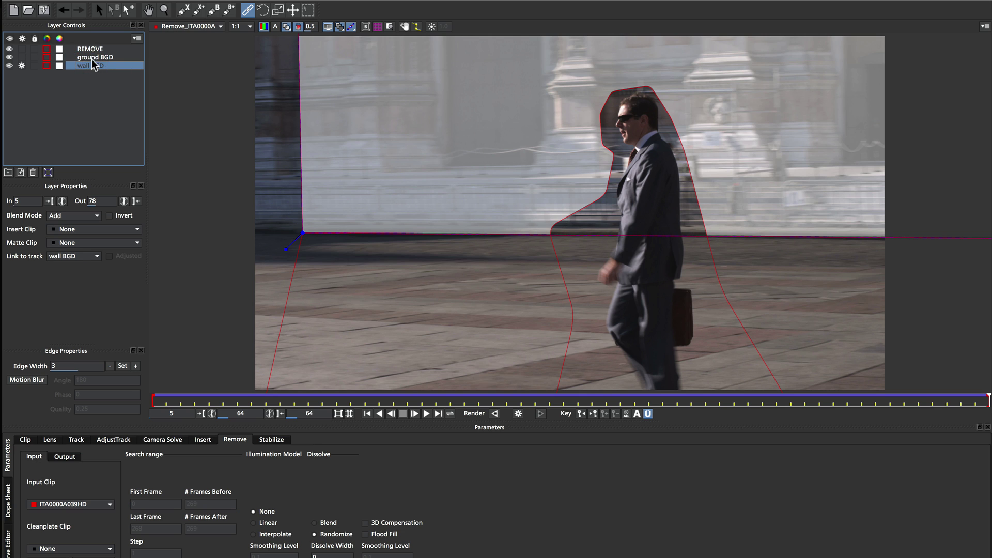
left_click(94, 56)
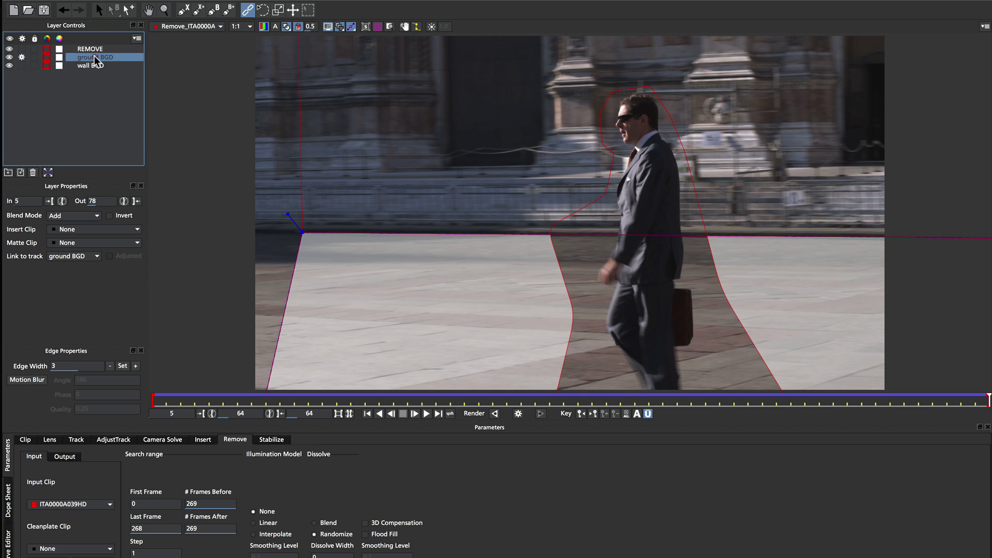
left_click(601, 123)
left_click(646, 132)
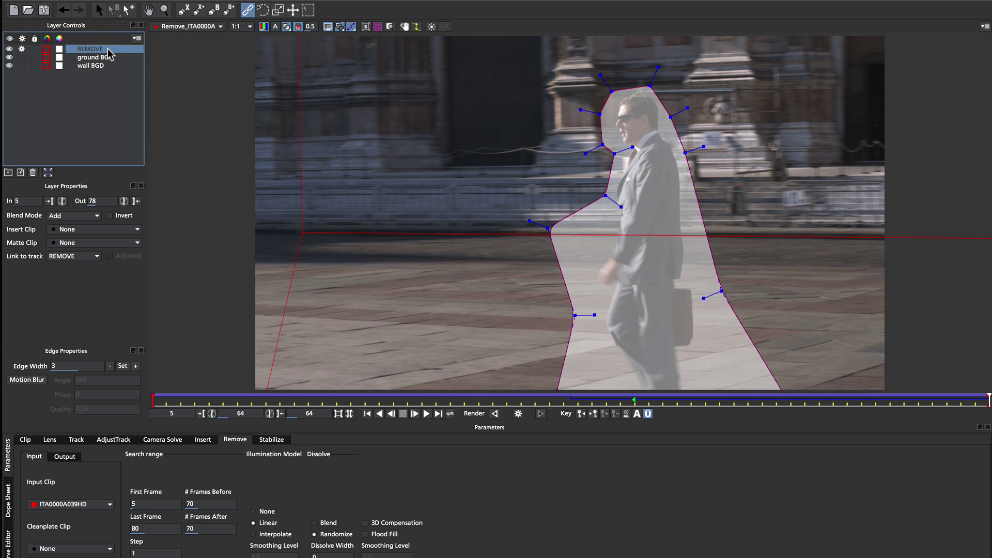
left_click(90, 57)
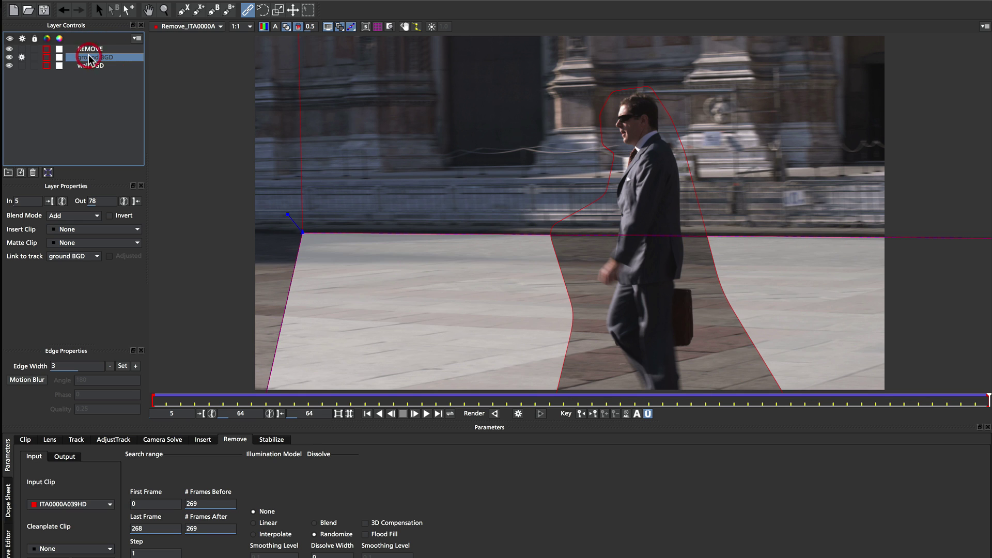
left_click(91, 66)
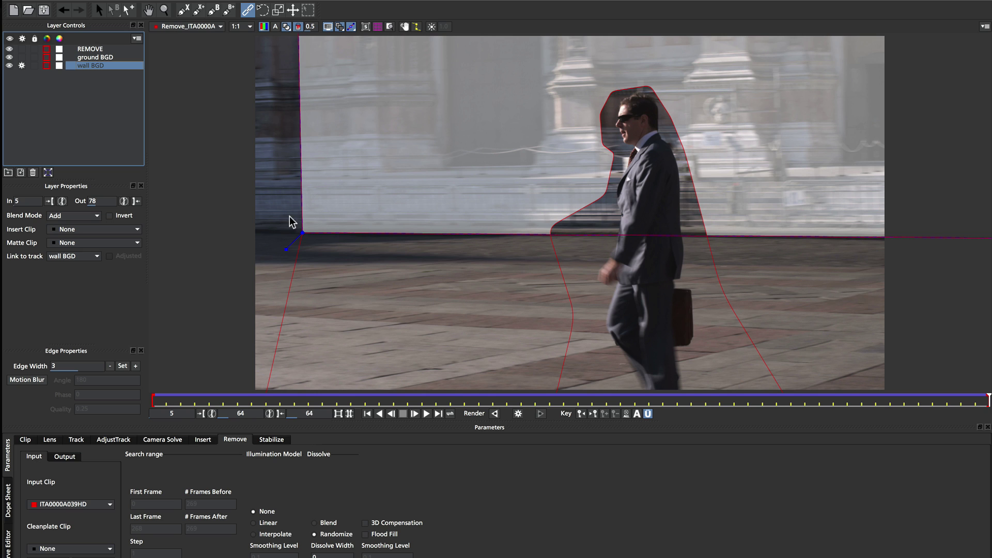
left_click(85, 58)
left_click(87, 66)
left_click(88, 58)
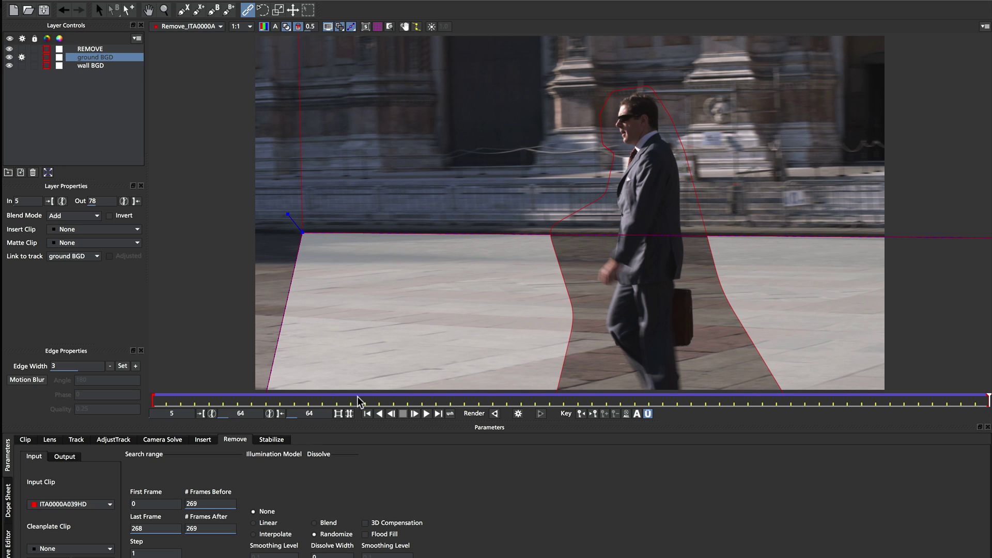
Jump to the first frame, select REMOVE, and turn off the matte fill to leave outlines only.
left_click(367, 414)
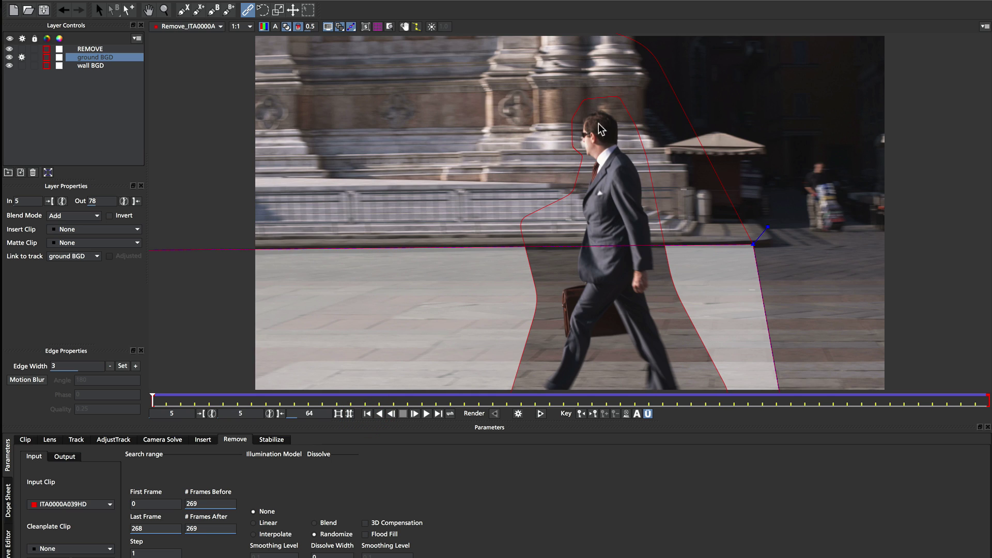
left_click(89, 50)
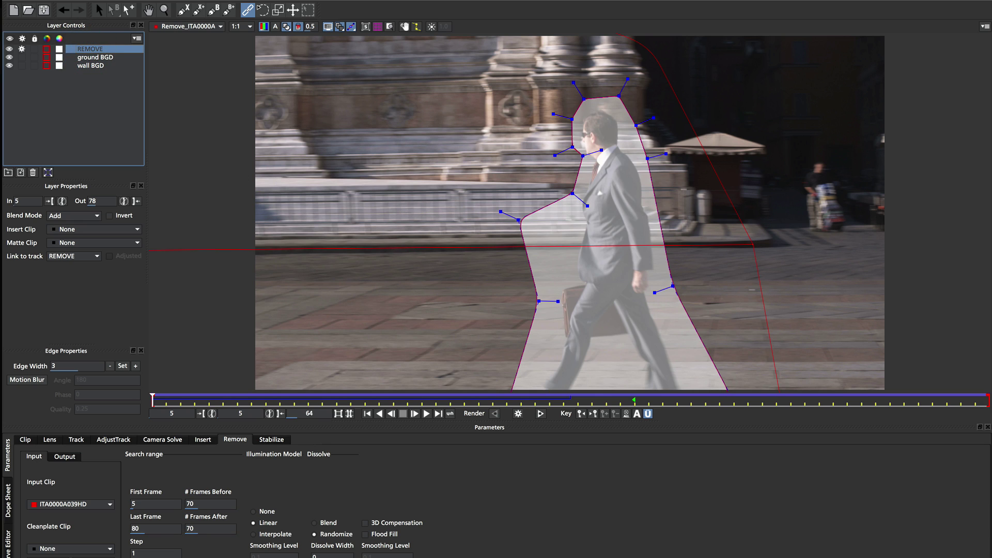
left_click(286, 28)
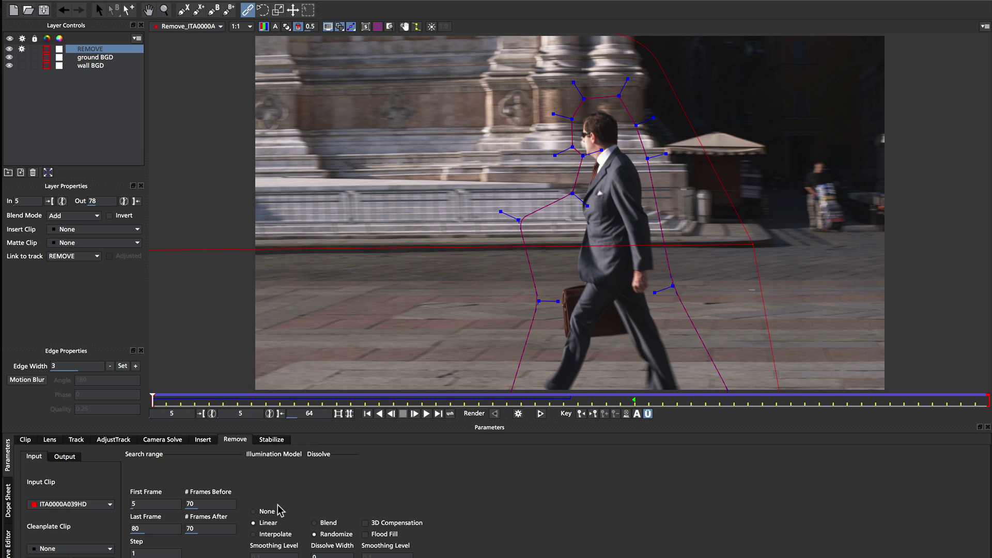
Render the Remove forward for the REMOVE layer across the shot.
left_click(540, 414)
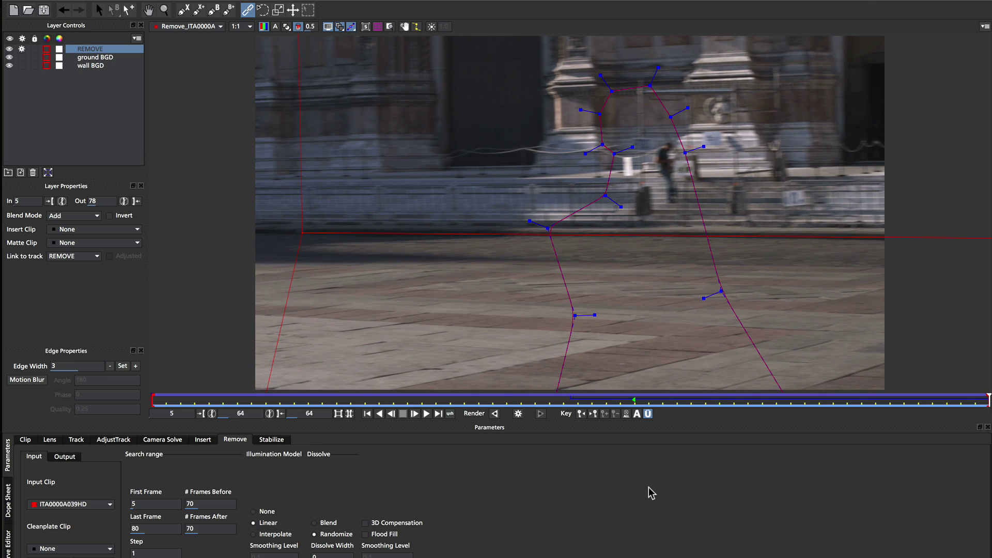
Play back the cleaned shot, then turn matte fill on and view the ground and wall BGD mattes.
key("space")
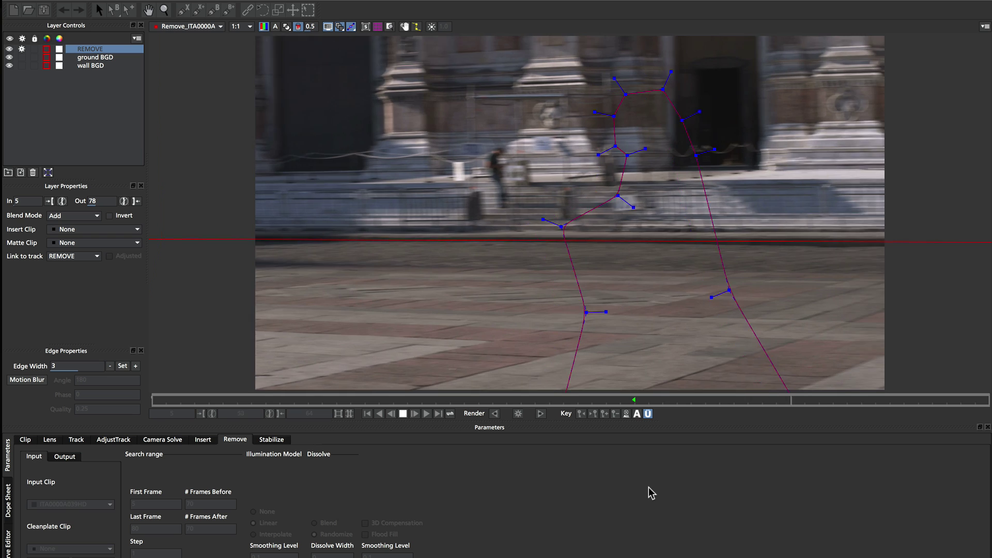
key("space")
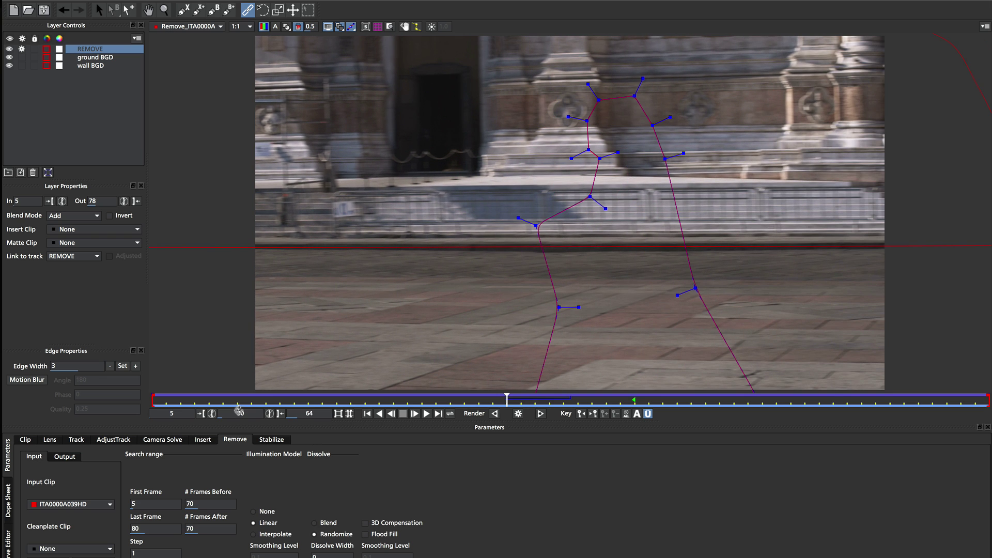
left_click(287, 27)
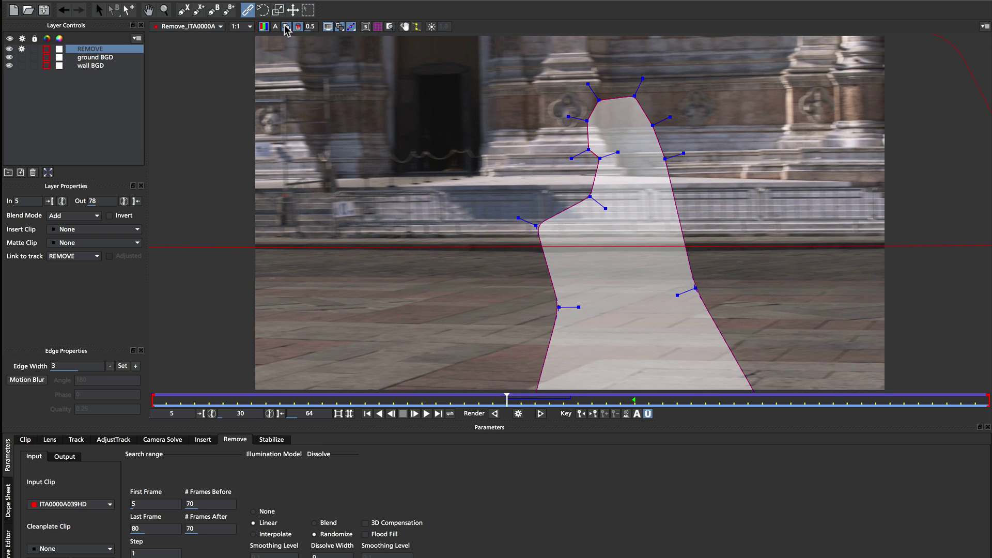
left_click(97, 57)
left_click(93, 66)
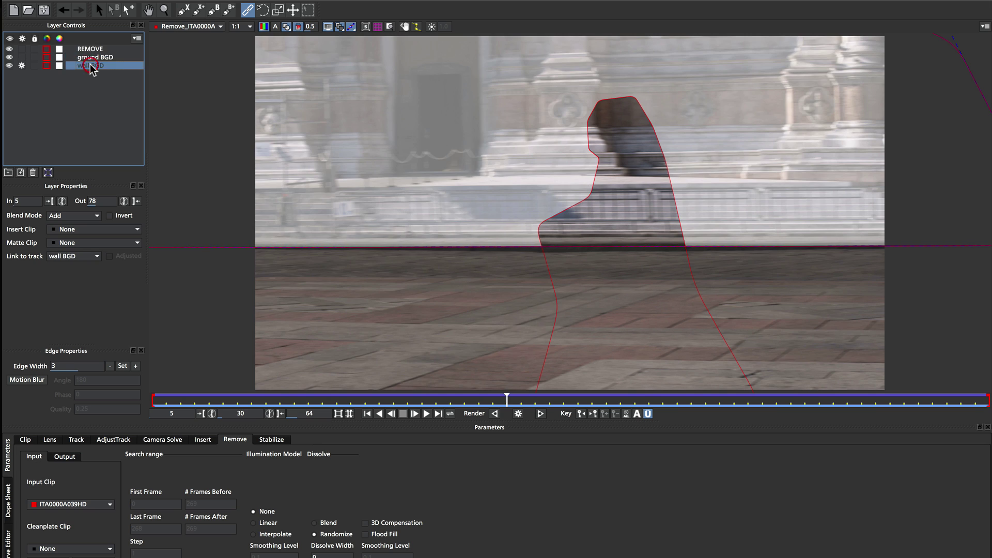